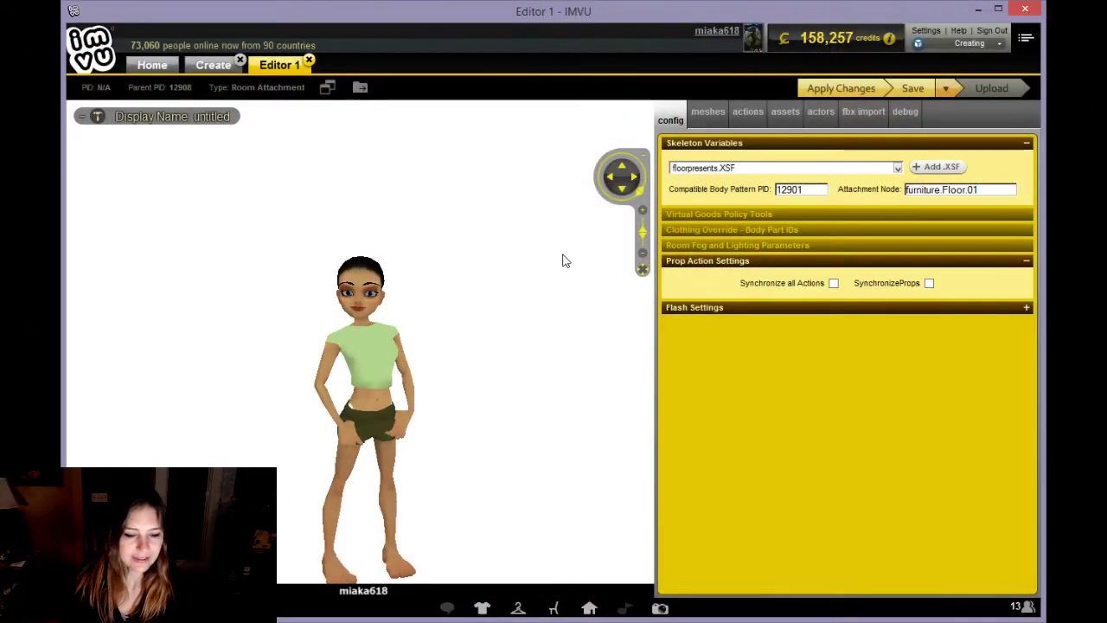
Examine the avatar and the stack of presents from several angles and distances.
{"action": "scroll", "coordinate": [510, 324], "scroll_direction": "down", "scroll_amount": 3}
{"action": "left_click_drag", "start_coordinate": [504, 329], "coordinate": [545, 294]}
{"action": "left_click_drag", "start_coordinate": [447, 402], "coordinate": [513, 395]}
{"action": "scroll", "coordinate": [513, 395], "scroll_direction": "down", "scroll_amount": 2}
{"action": "scroll", "coordinate": [513, 395], "scroll_direction": "up", "scroll_amount": 3}
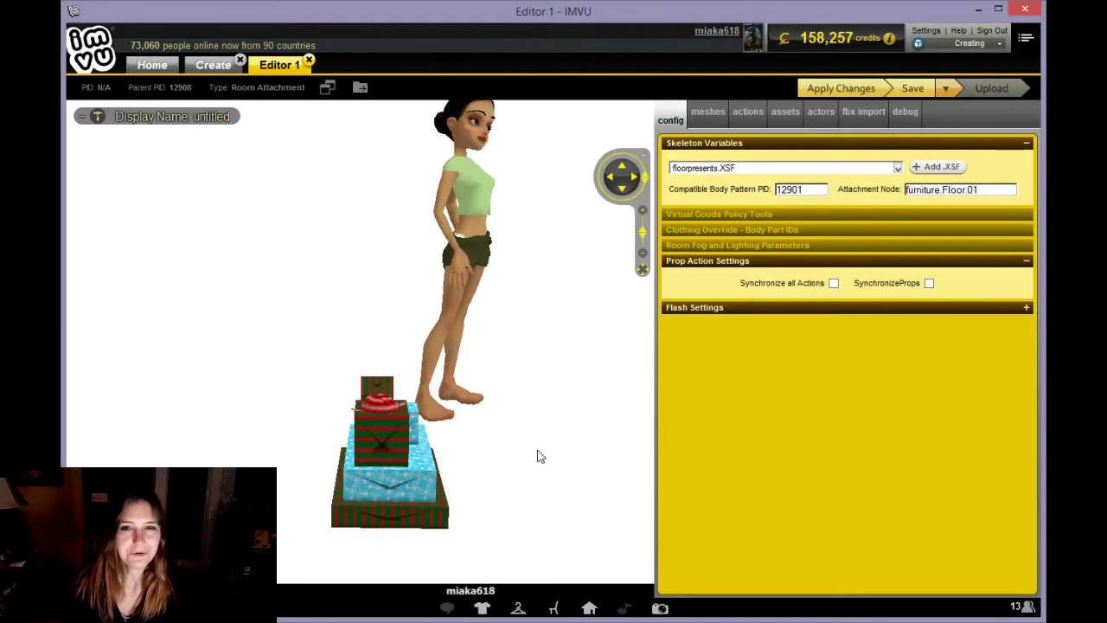
{"action": "left_click_drag", "start_coordinate": [511, 462], "coordinate": [488, 504]}
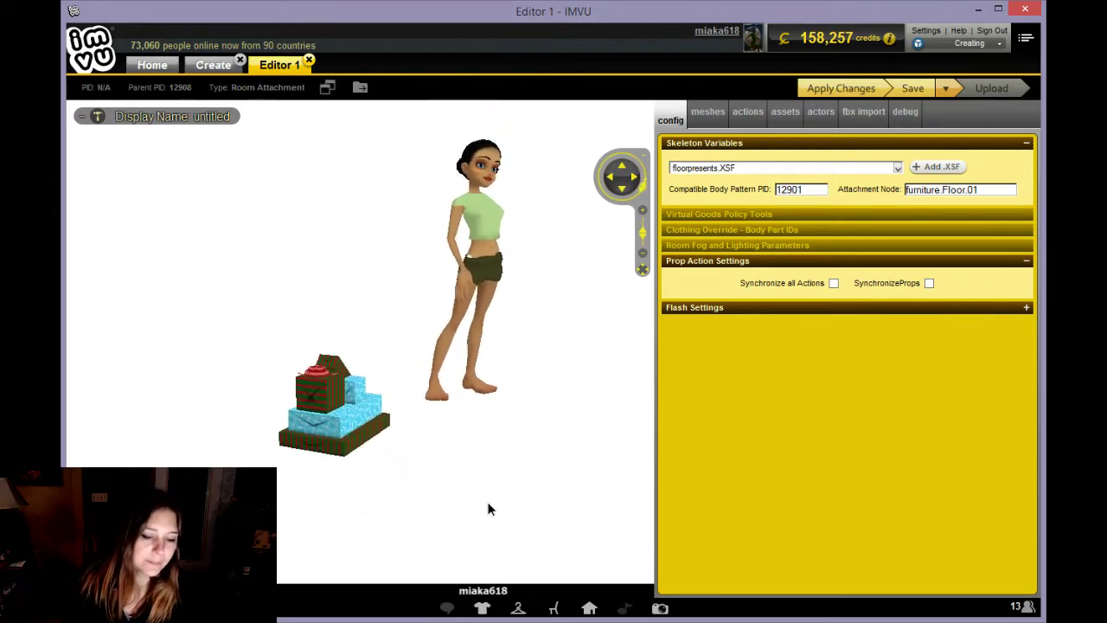
{"action": "scroll", "coordinate": [470, 495], "scroll_direction": "up", "scroll_amount": 3}
{"action": "left_click_drag", "start_coordinate": [293, 429], "coordinate": [333, 403]}
{"action": "left_click_drag", "start_coordinate": [437, 390], "coordinate": [416, 409]}
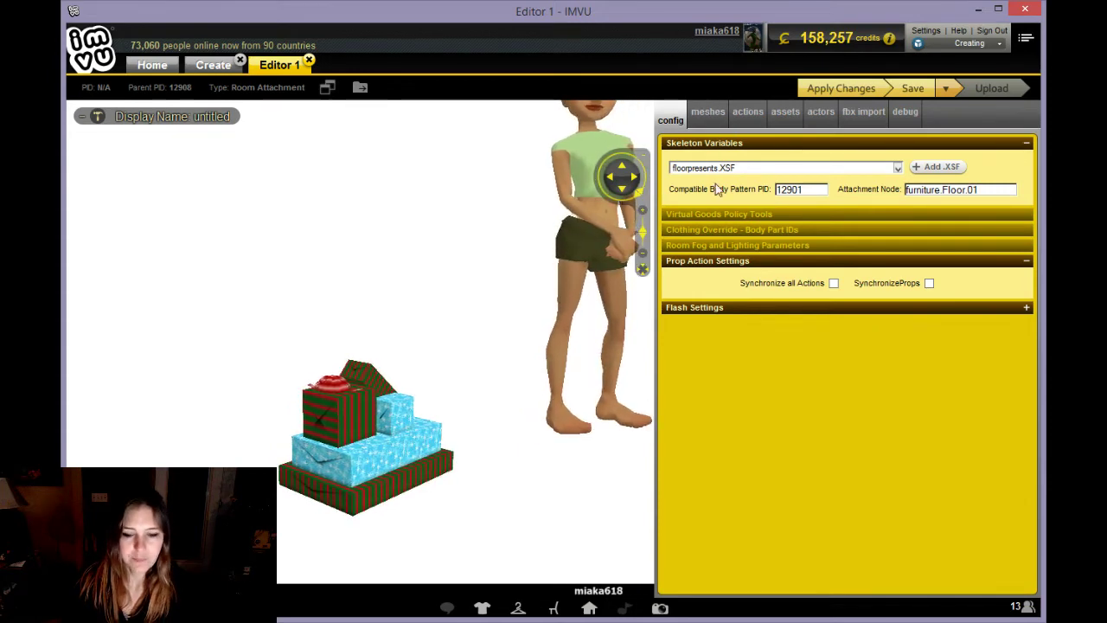
Show the presents' mesh and action settings, and move the avatar onto the presents' seat spot to view the carrying pose.
{"action": "left_click", "coordinate": [714, 125]}
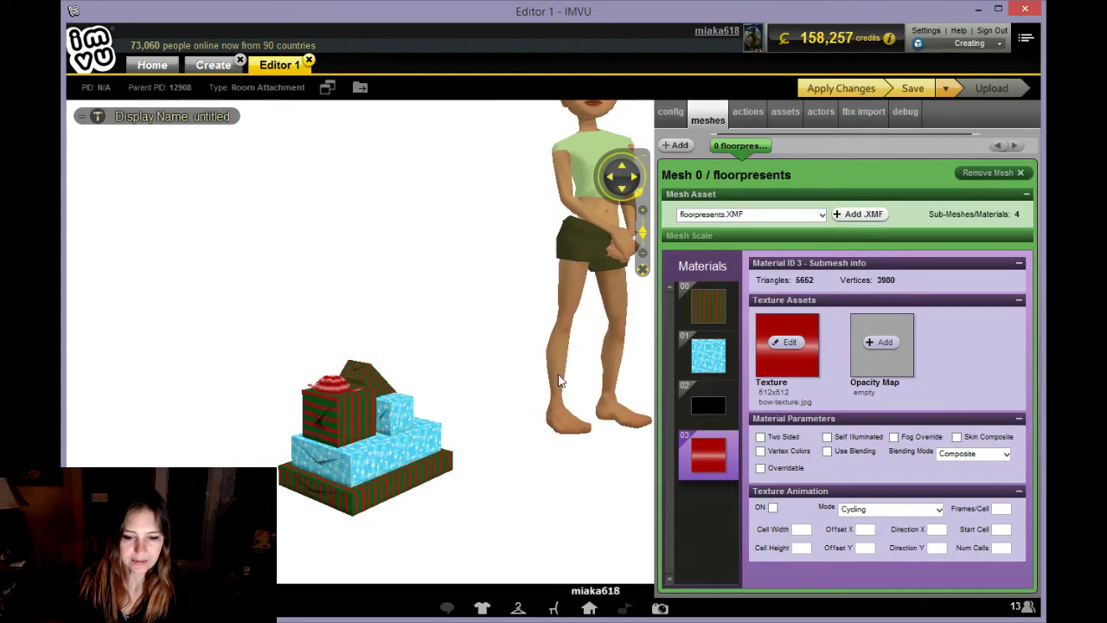
{"action": "left_click", "coordinate": [748, 120]}
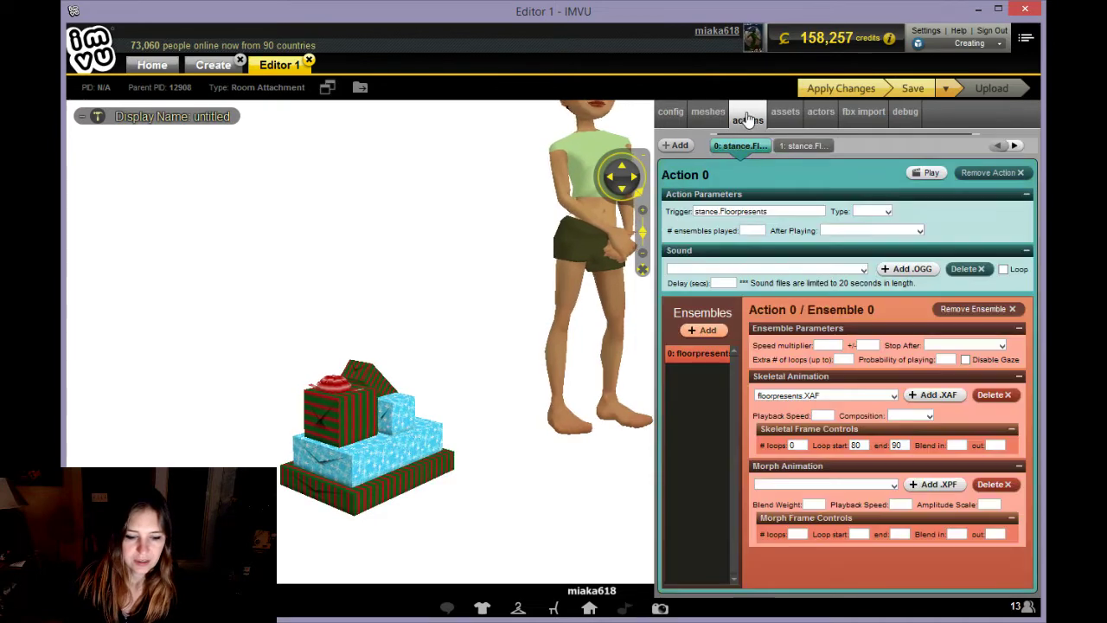
{"action": "right_click", "coordinate": [403, 324]}
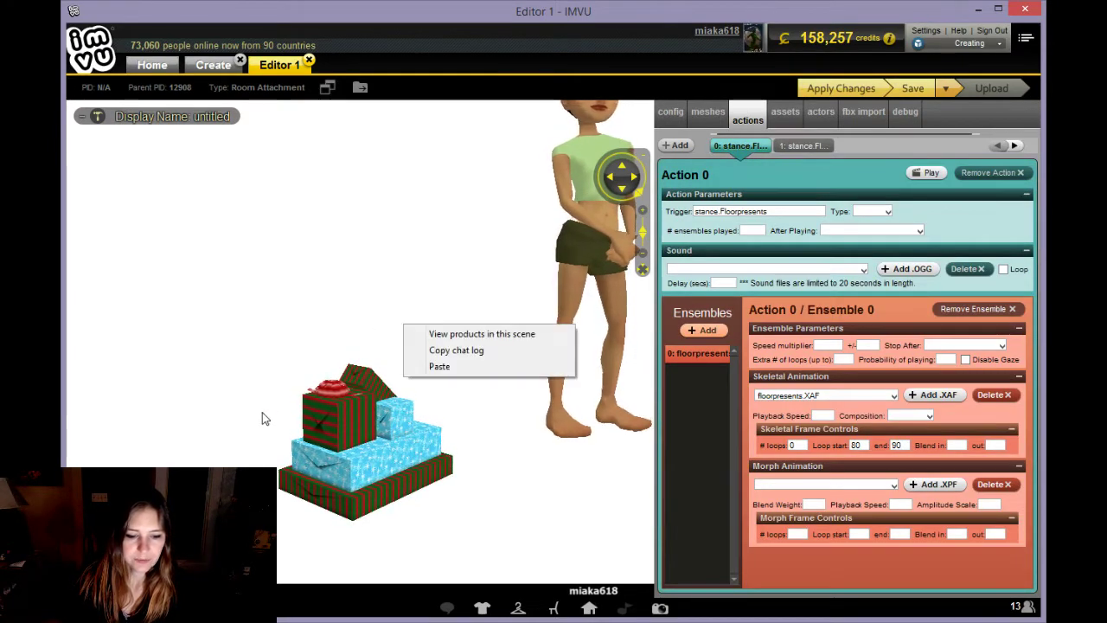
{"action": "left_click", "coordinate": [272, 328]}
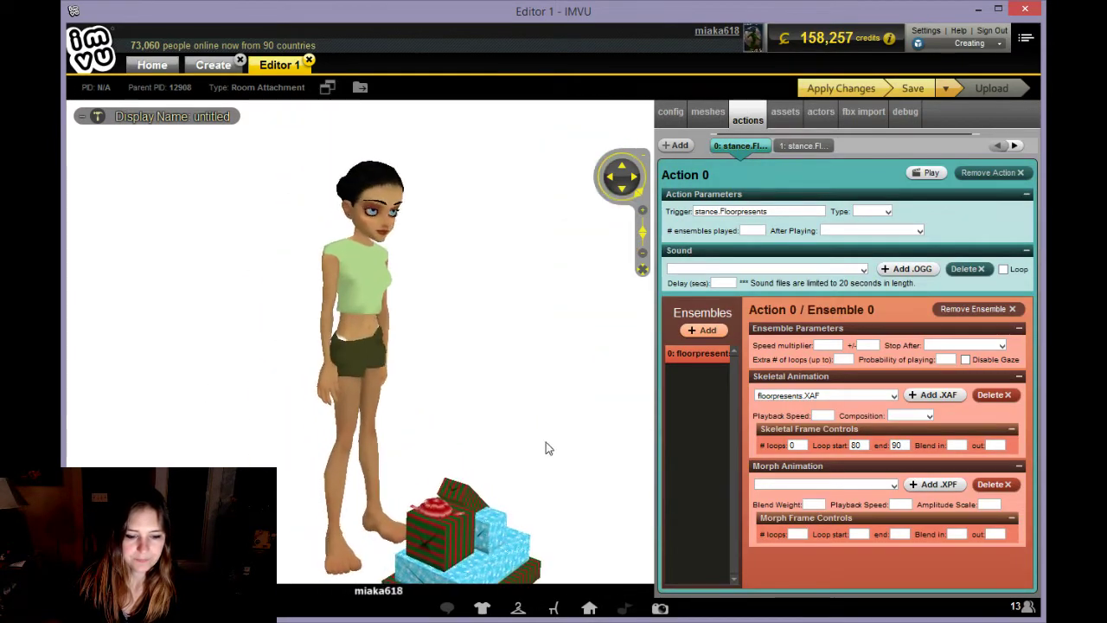
{"action": "scroll", "coordinate": [545, 448], "scroll_direction": "up", "scroll_amount": 5}
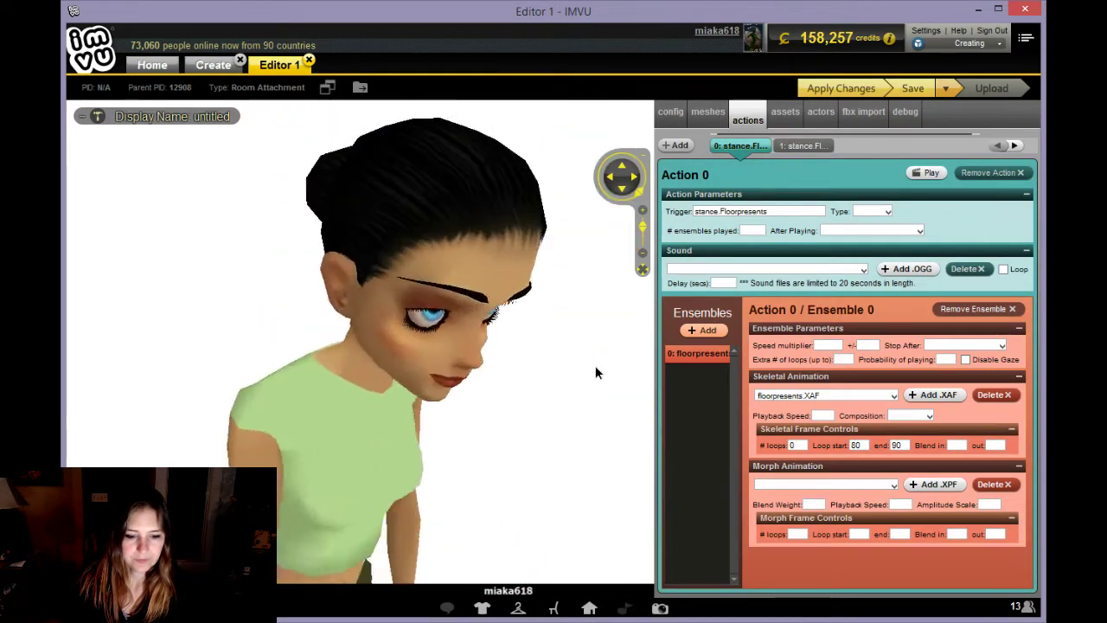
{"action": "scroll", "coordinate": [595, 365], "scroll_direction": "down", "scroll_amount": 8}
{"action": "scroll", "coordinate": [589, 425], "scroll_direction": "up", "scroll_amount": 3}
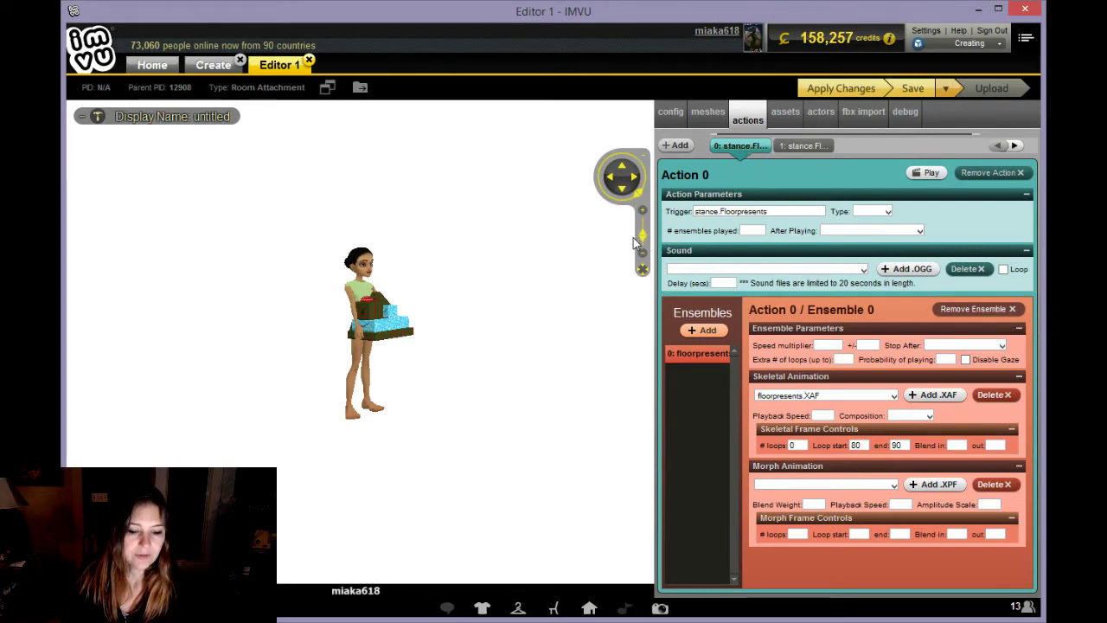
{"action": "scroll", "coordinate": [469, 294], "scroll_direction": "up", "scroll_amount": 5}
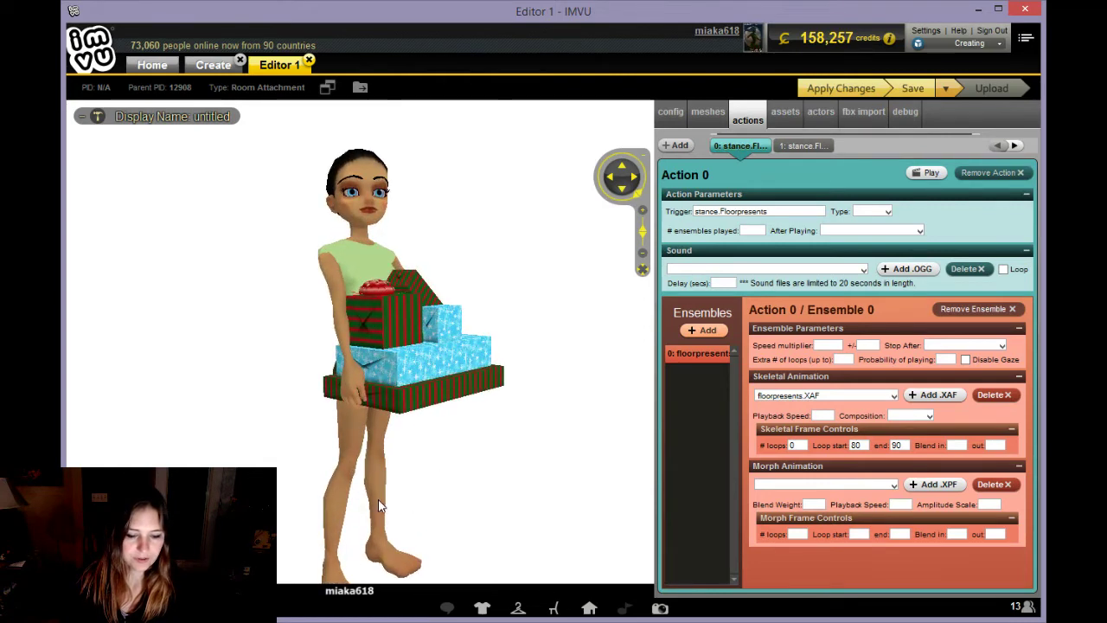
{"action": "scroll", "coordinate": [350, 480], "scroll_direction": "down", "scroll_amount": 5}
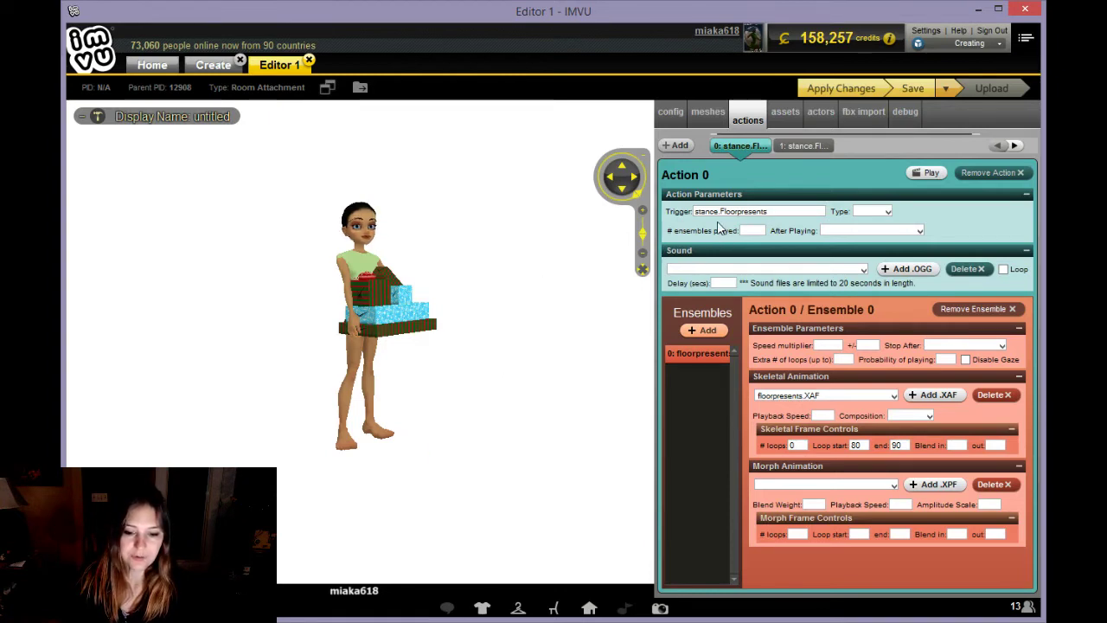
Highlight the "stance" prefix and the dot after it in Action 0's trigger.
{"action": "left_click_drag", "start_coordinate": [721, 211], "coordinate": [694, 211]}
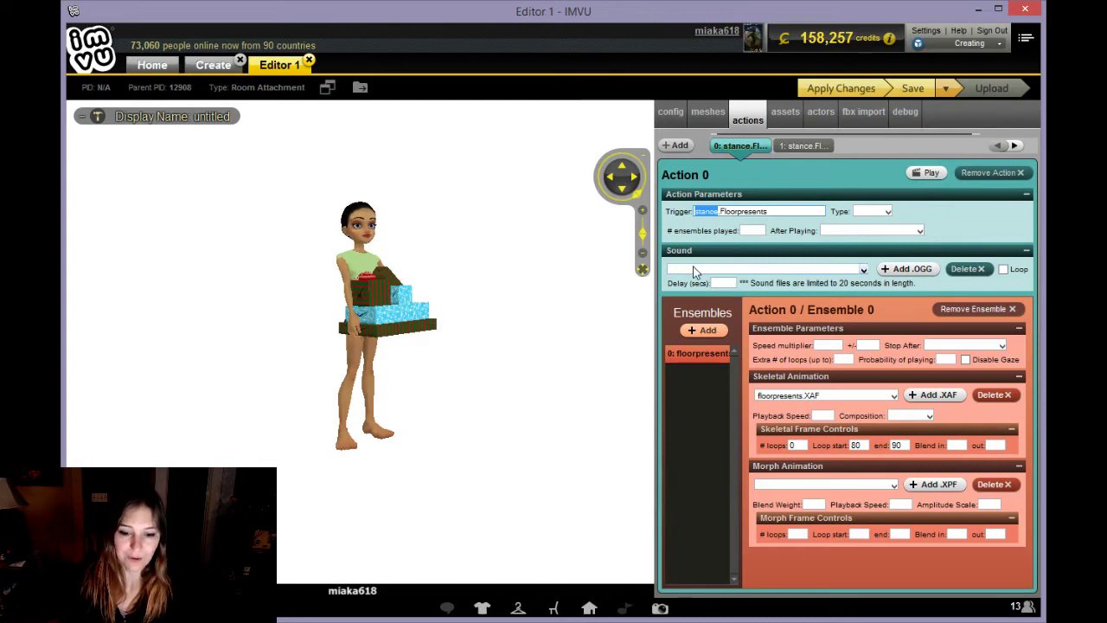
{"action": "left_click", "coordinate": [734, 212]}
{"action": "left_click_drag", "start_coordinate": [721, 211], "coordinate": [727, 211]}
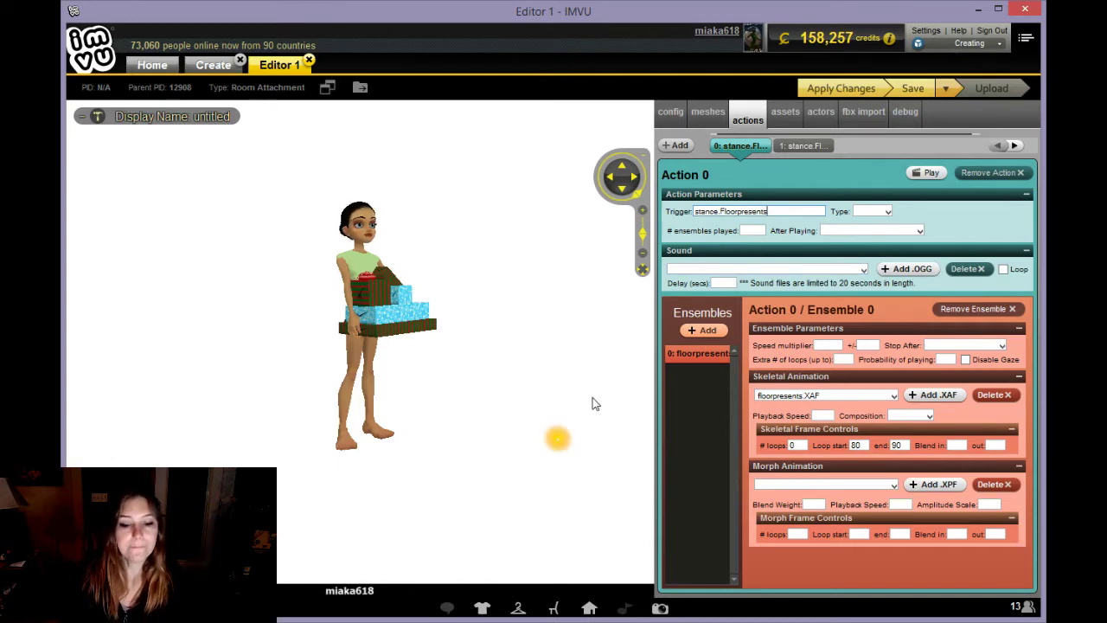
Move the avatar off the presents to the standing spot and back again to replay the carrying pose.
{"action": "left_click", "coordinate": [560, 439]}
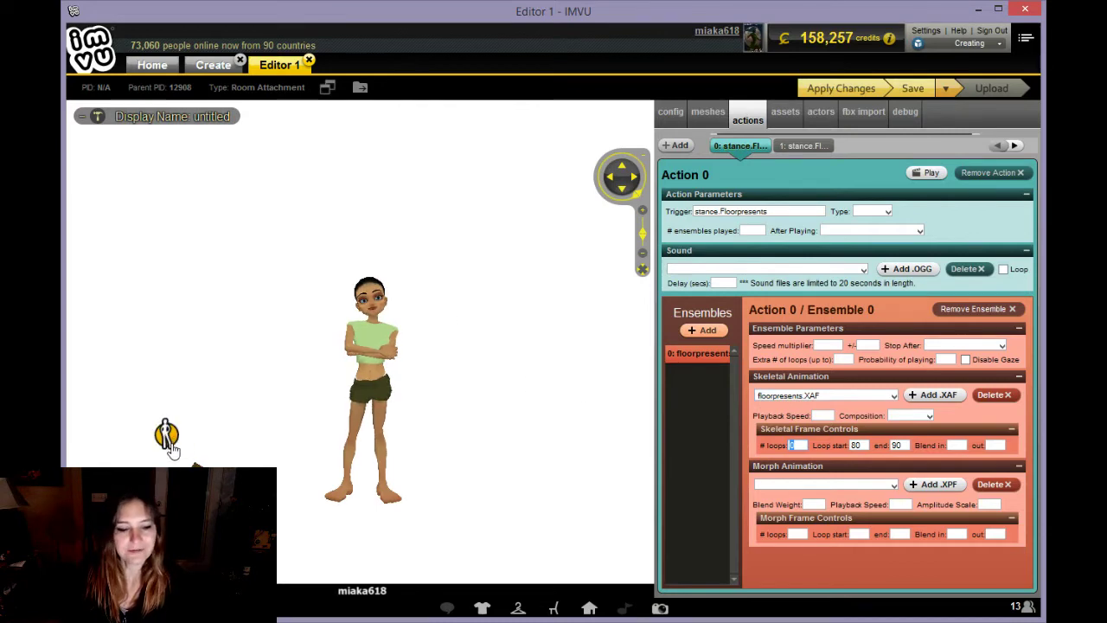
{"action": "left_click", "coordinate": [171, 445]}
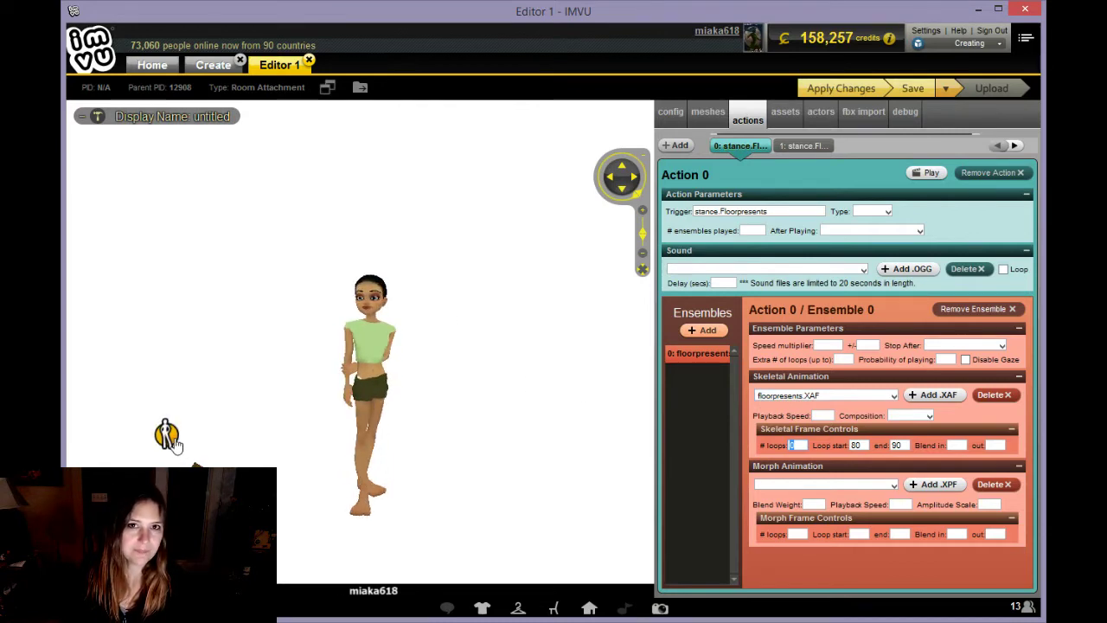
{"action": "left_click", "coordinate": [172, 441]}
{"action": "left_click", "coordinate": [424, 465]}
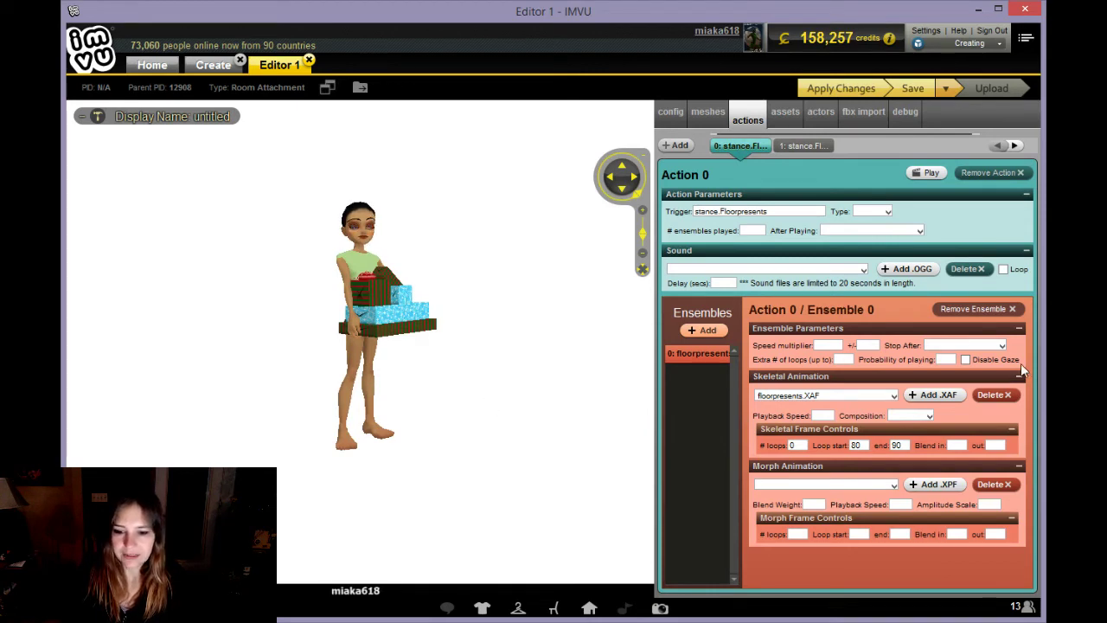
Enable Disable Gaze for Action 0's ensemble, apply the changes and test the carrying pose from different angles.
{"action": "left_click", "coordinate": [965, 360]}
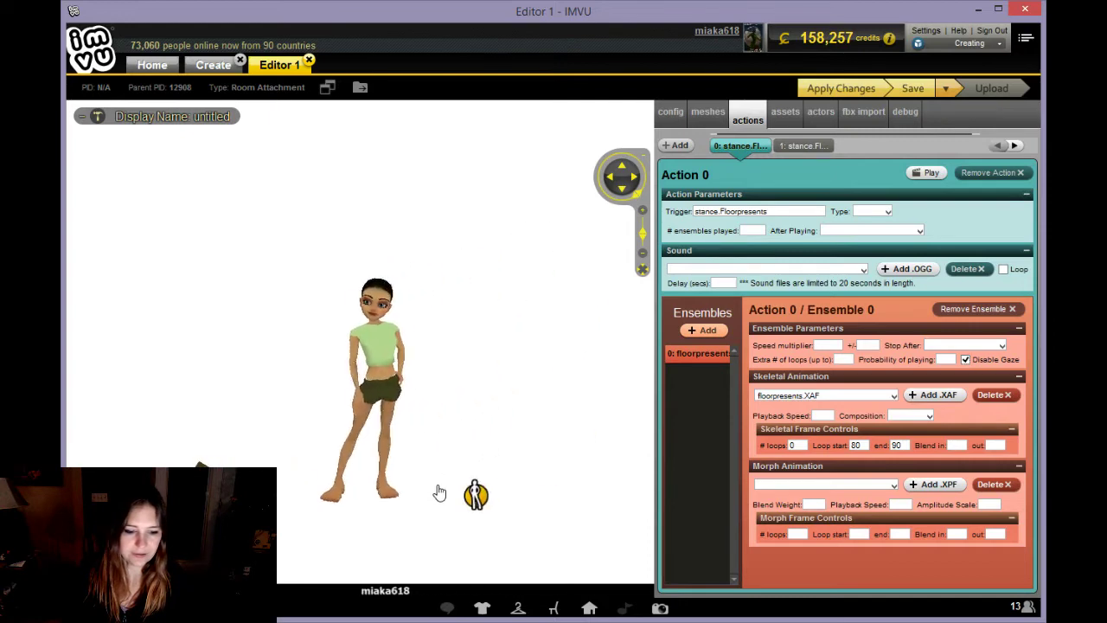
{"action": "left_click", "coordinate": [862, 95]}
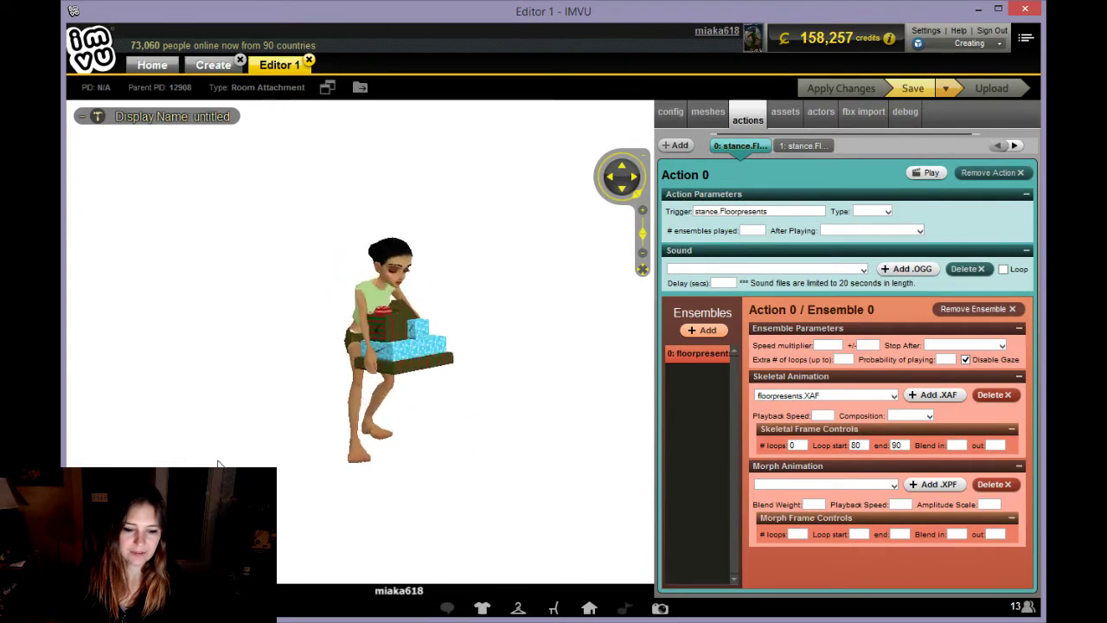
{"action": "scroll", "coordinate": [223, 408], "scroll_direction": "up", "scroll_amount": 5}
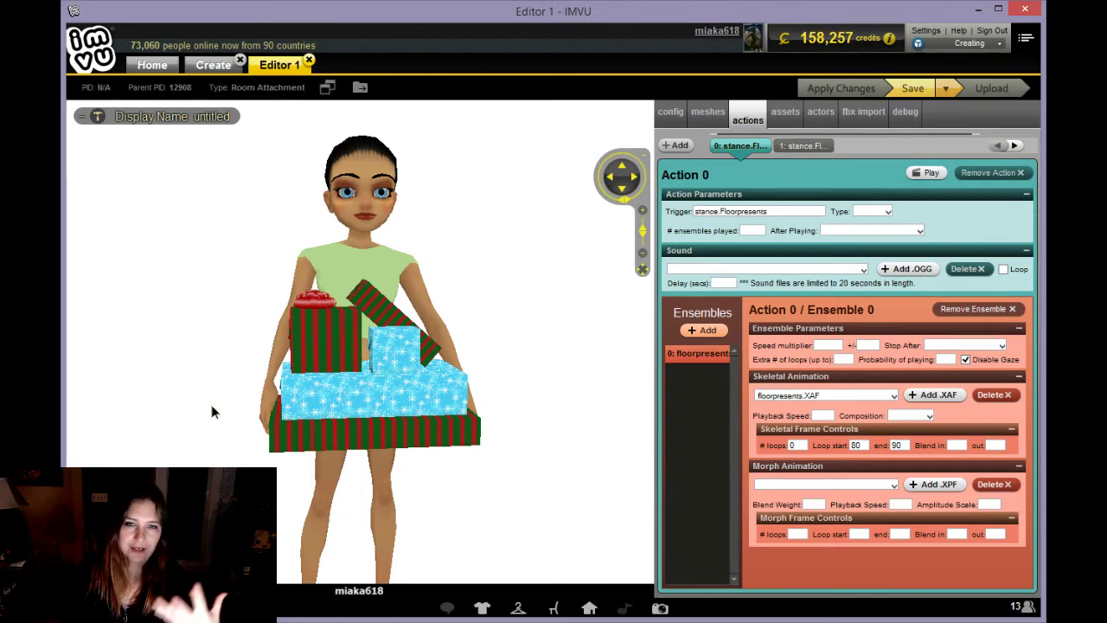
{"action": "left_click_drag", "start_coordinate": [212, 406], "coordinate": [282, 419]}
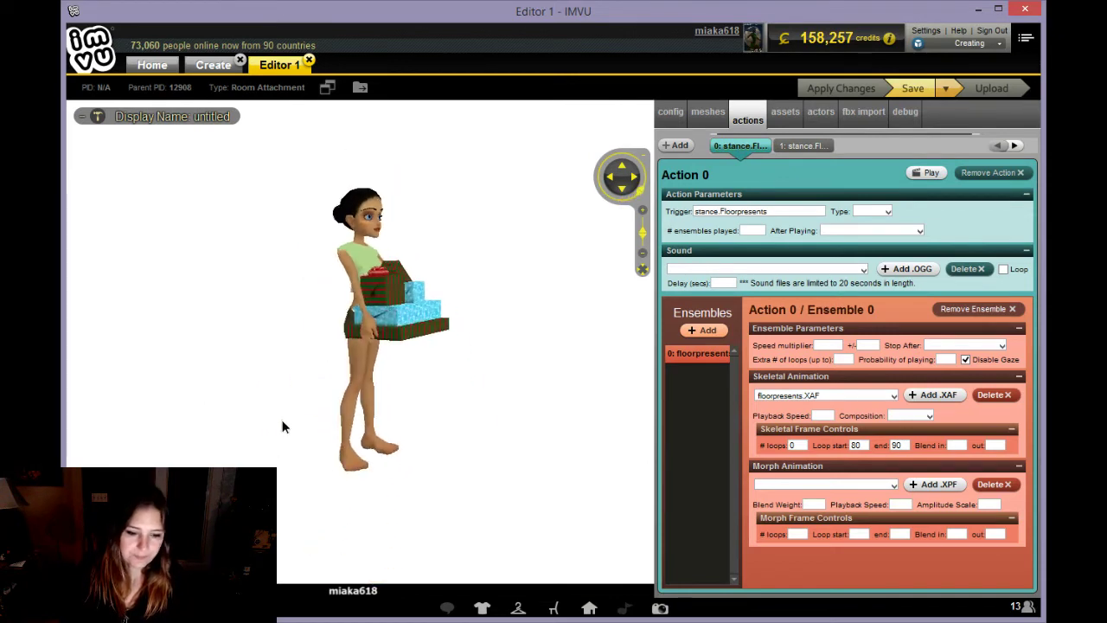
Turn Disable Gaze off again for Action 0's ensemble and move the avatar away from the presents.
{"action": "left_click", "coordinate": [965, 359]}
{"action": "left_click", "coordinate": [566, 446]}
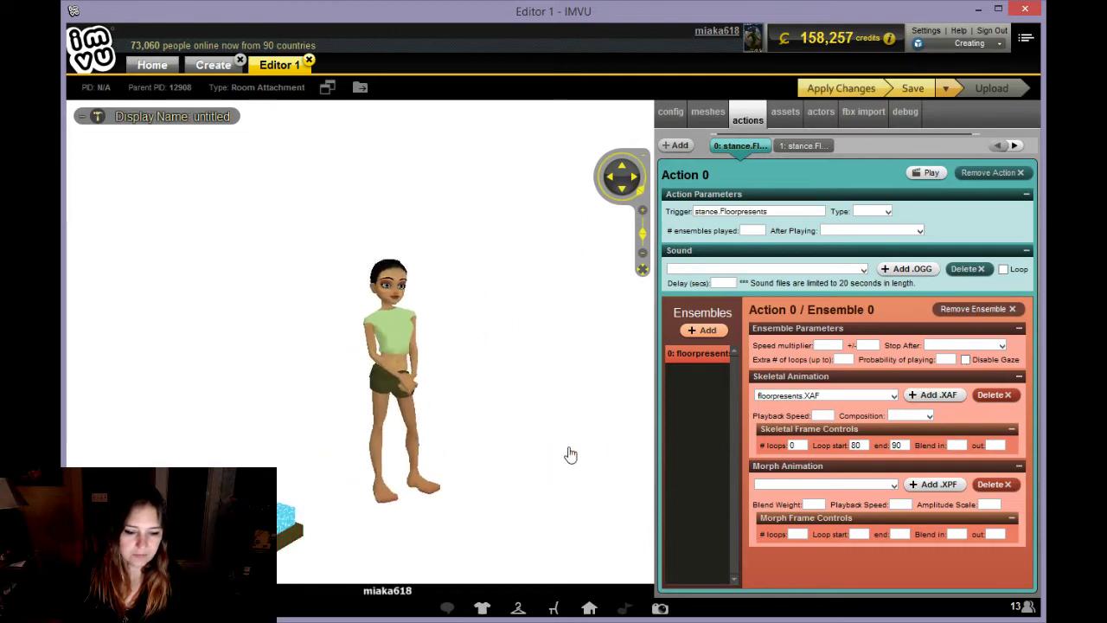
{"action": "left_click_drag", "start_coordinate": [317, 476], "coordinate": [383, 465]}
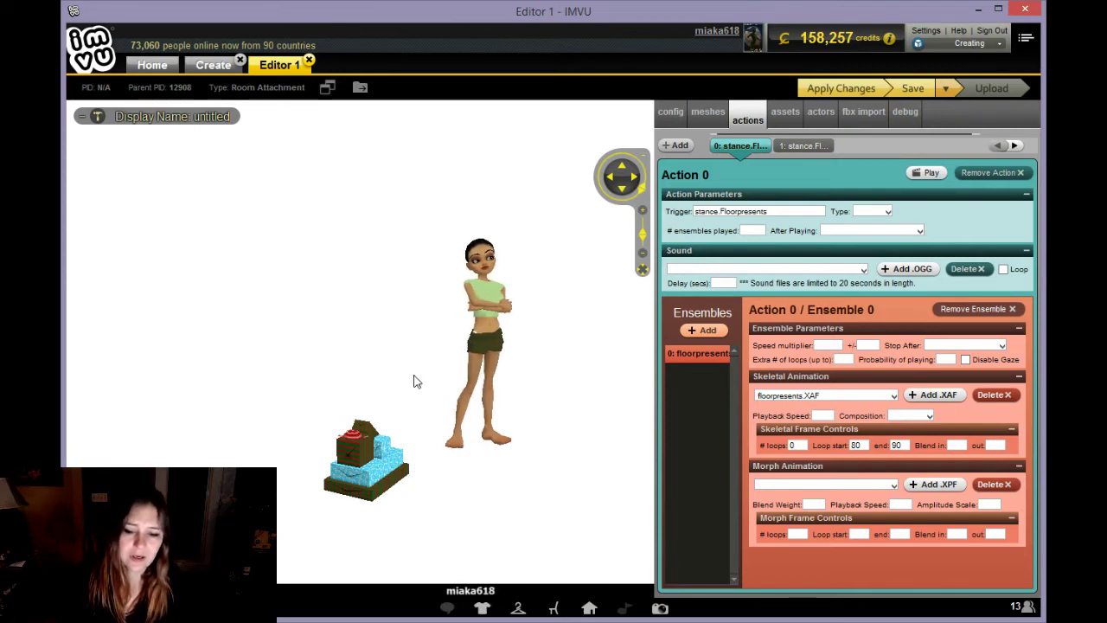
Remove the "stance." prefix so Action 0's trigger reads Floorpresents, apply the changes and play the action.
{"action": "left_click", "coordinate": [804, 148]}
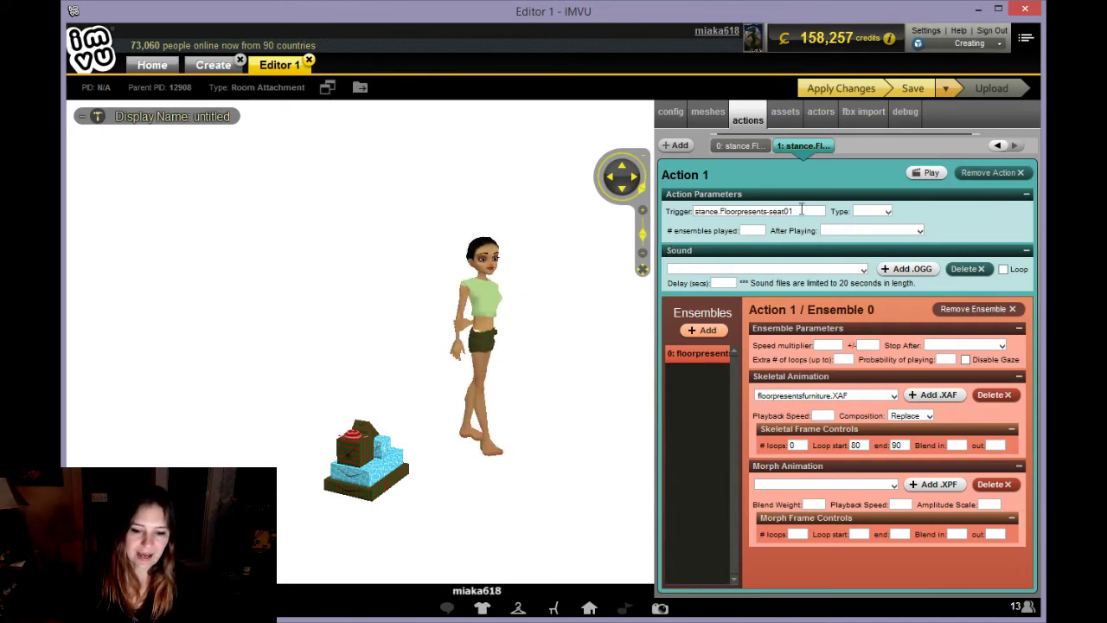
{"action": "left_click", "coordinate": [746, 147]}
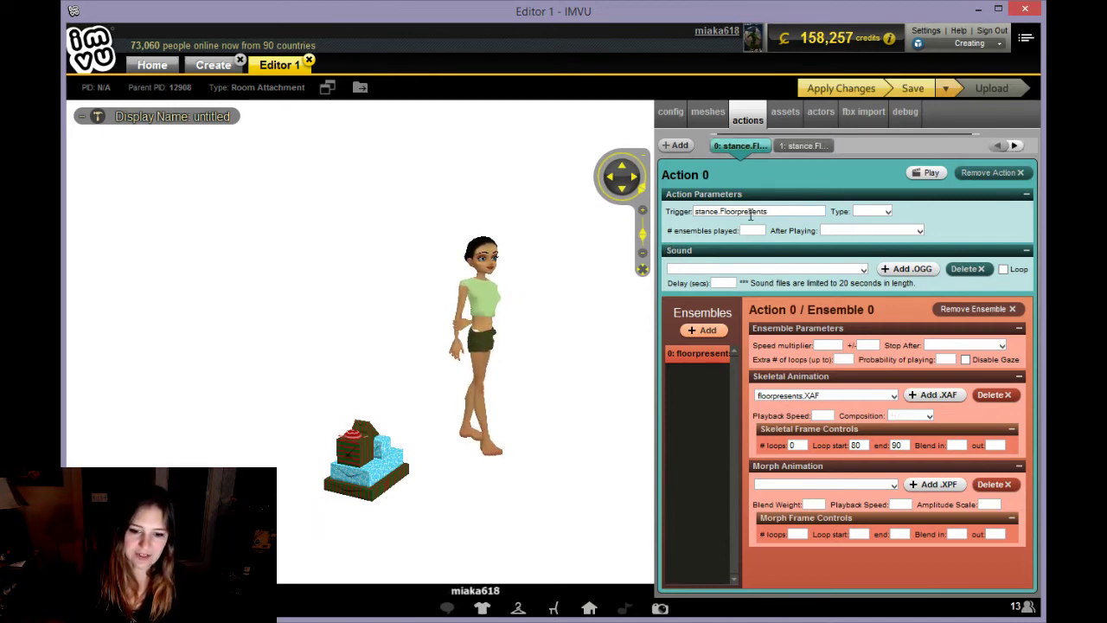
{"action": "double_click", "coordinate": [778, 213]}
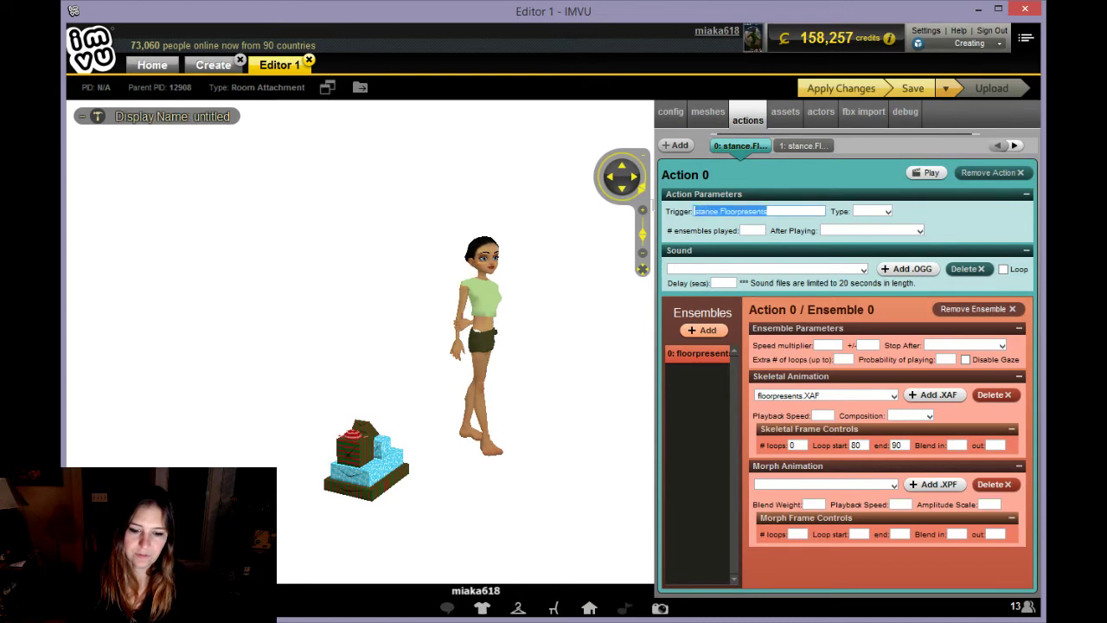
{"action": "left_click", "coordinate": [722, 259]}
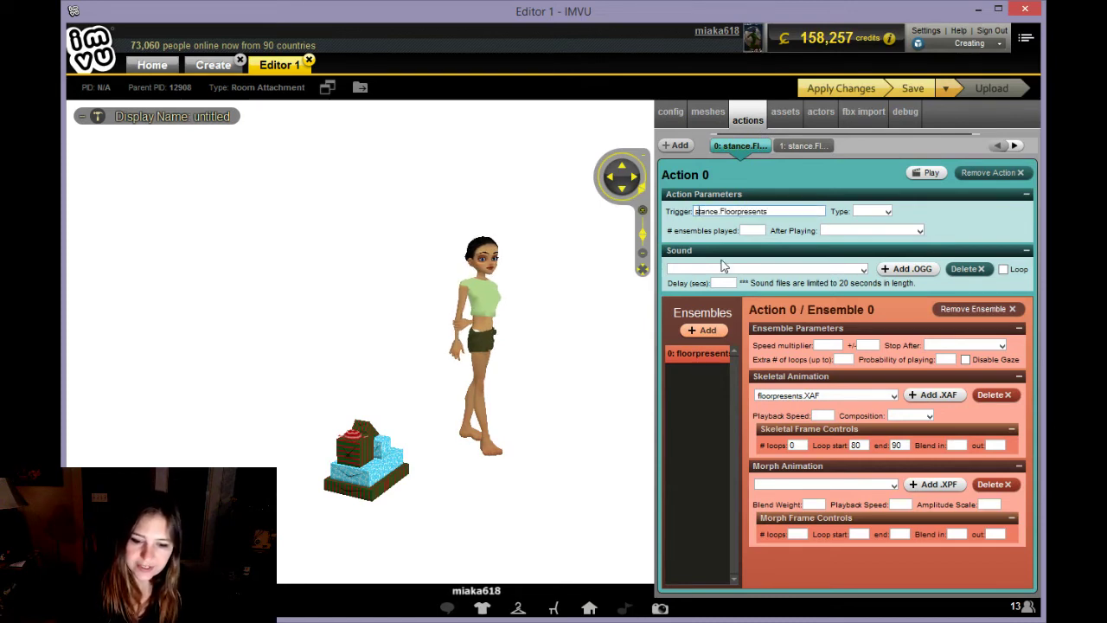
{"action": "key", "text": "BackSpace"}
{"action": "key", "text": "BackSpace"}
{"action": "key", "text": "BackSpace"}
{"action": "key", "text": "BackSpace"}
{"action": "key", "text": "BackSpace"}
{"action": "key", "text": "BackSpace"}
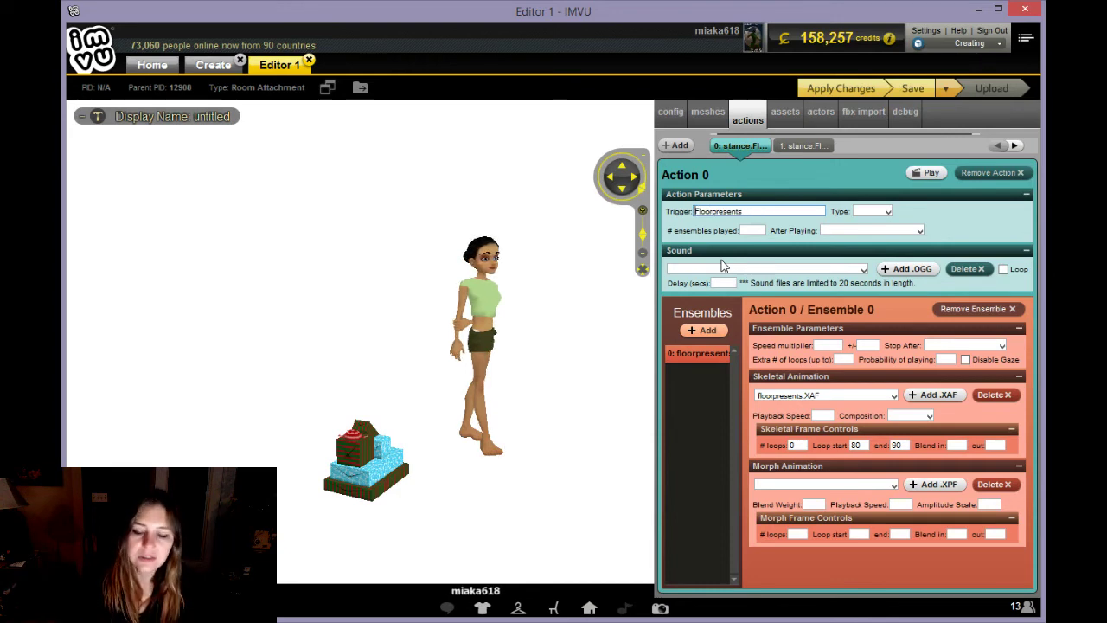
{"action": "left_click", "coordinate": [815, 87]}
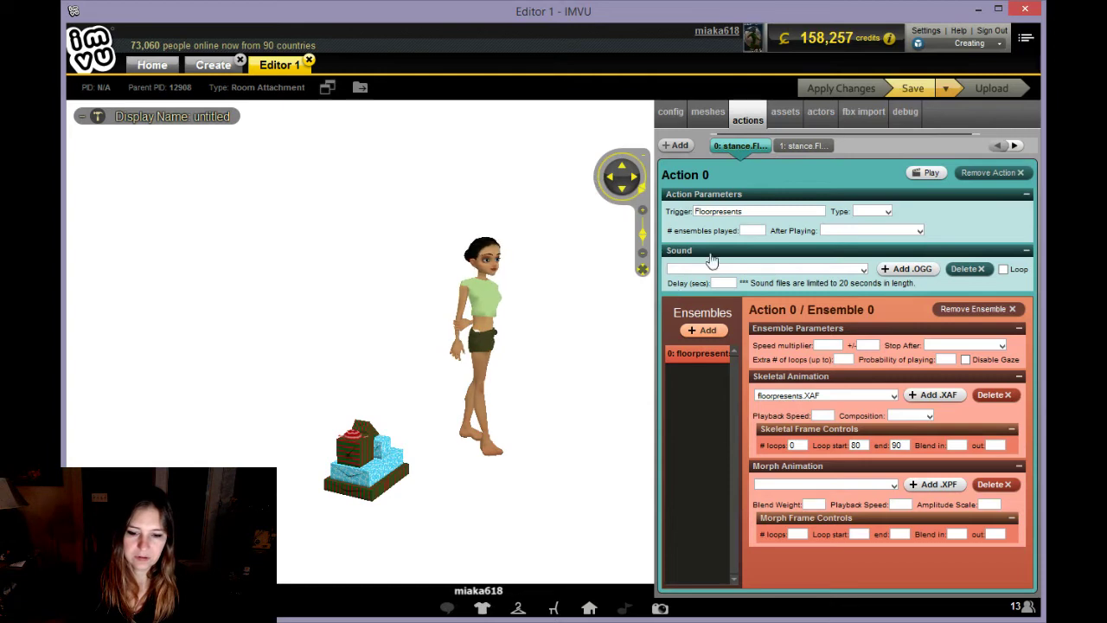
{"action": "left_click", "coordinate": [925, 173]}
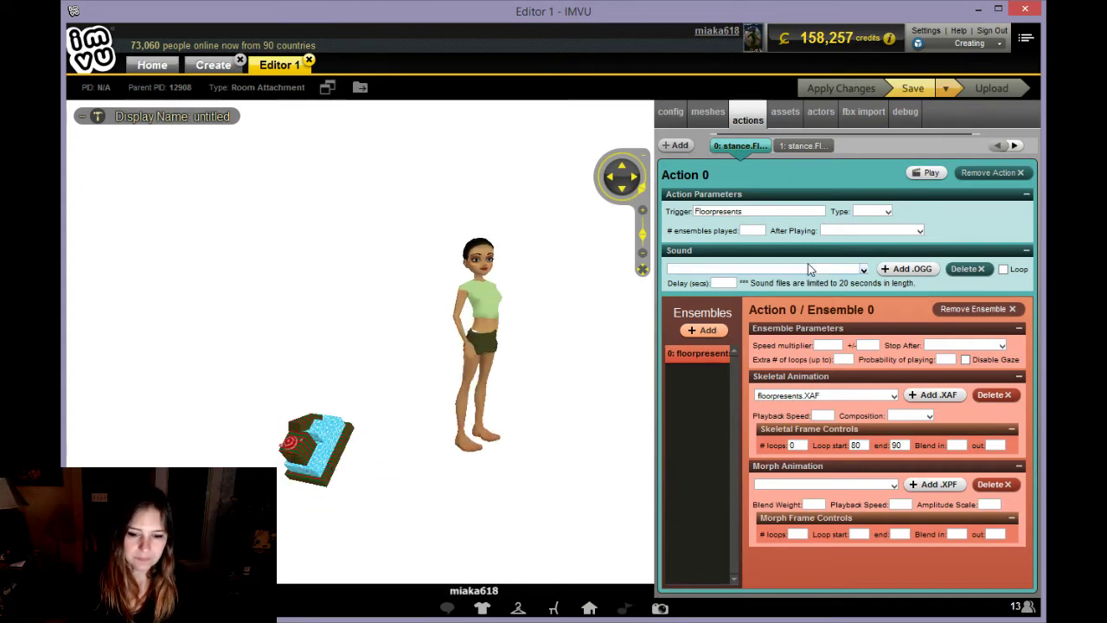
Restore Action 0's trigger to stance.Floorpresents and apply the changes.
{"action": "left_click", "coordinate": [718, 213]}
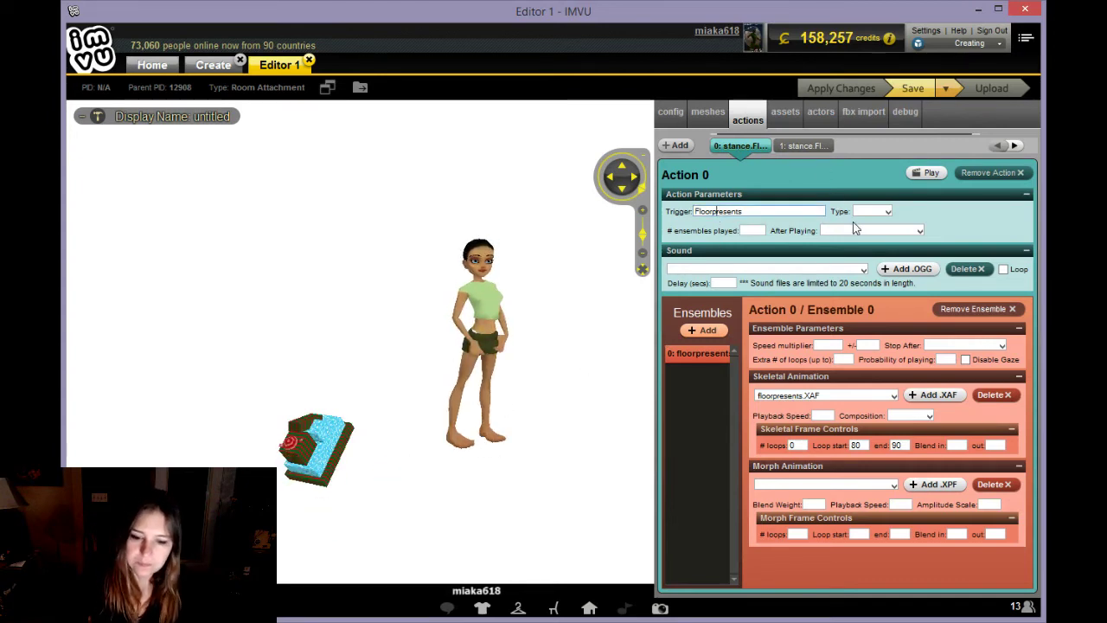
{"action": "key", "text": "Home"}
{"action": "type", "text": "st"}
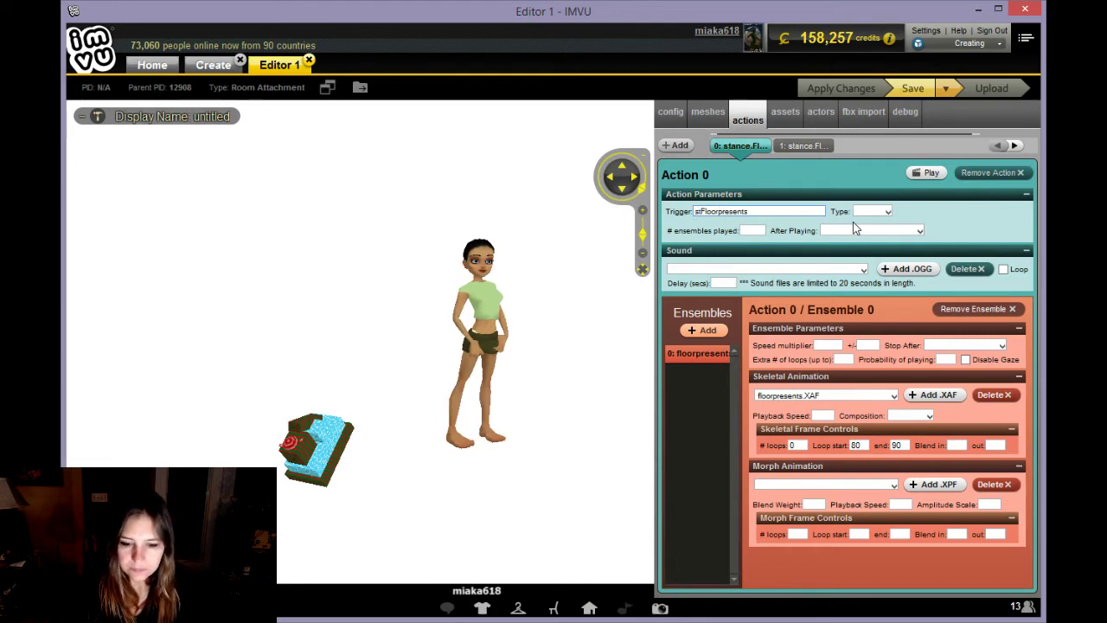
{"action": "type", "text": "ance"}
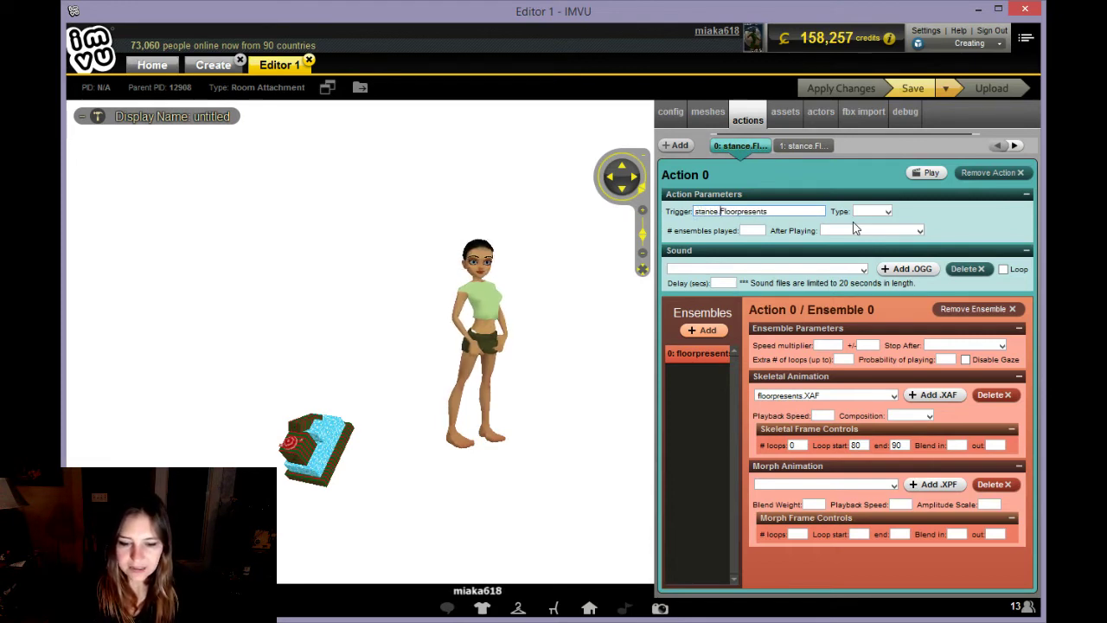
{"action": "key", "text": "BackSpace"}
{"action": "type", "text": "."}
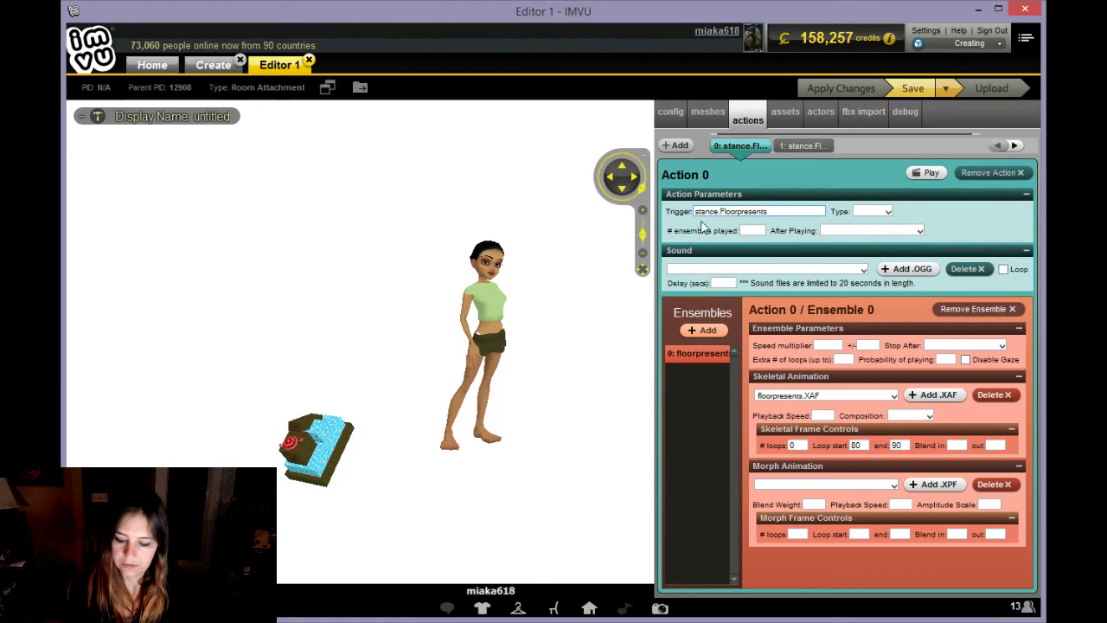
{"action": "left_click", "coordinate": [846, 88]}
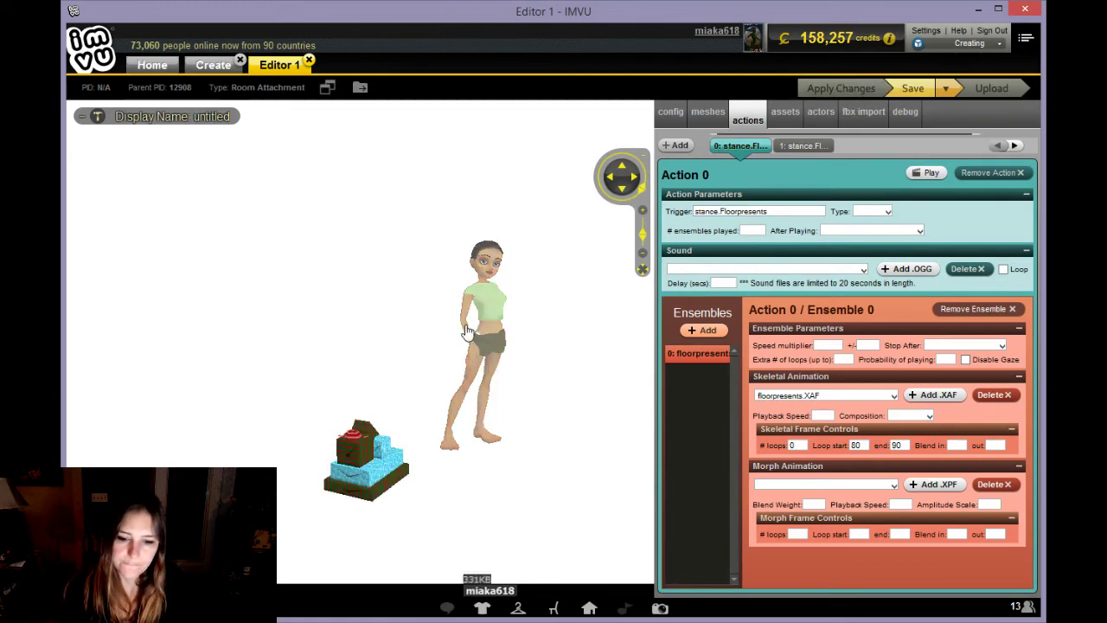
Open Action 1 and highlight its full trigger, stance.Floorpresents-seat01.
{"action": "left_click", "coordinate": [803, 145]}
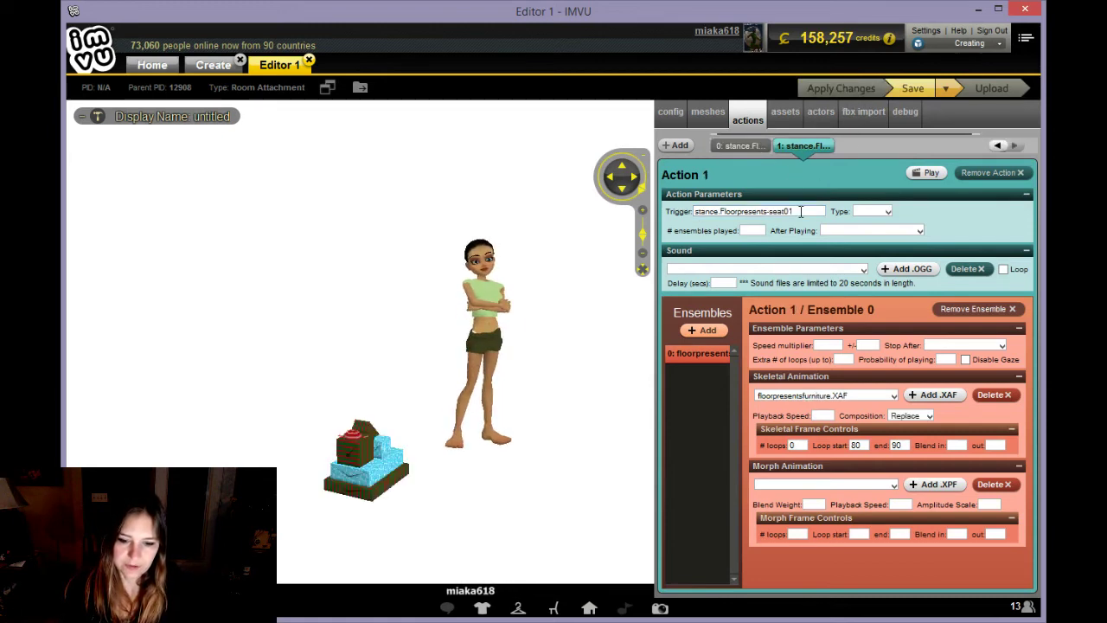
{"action": "left_click_drag", "start_coordinate": [801, 211], "coordinate": [694, 211]}
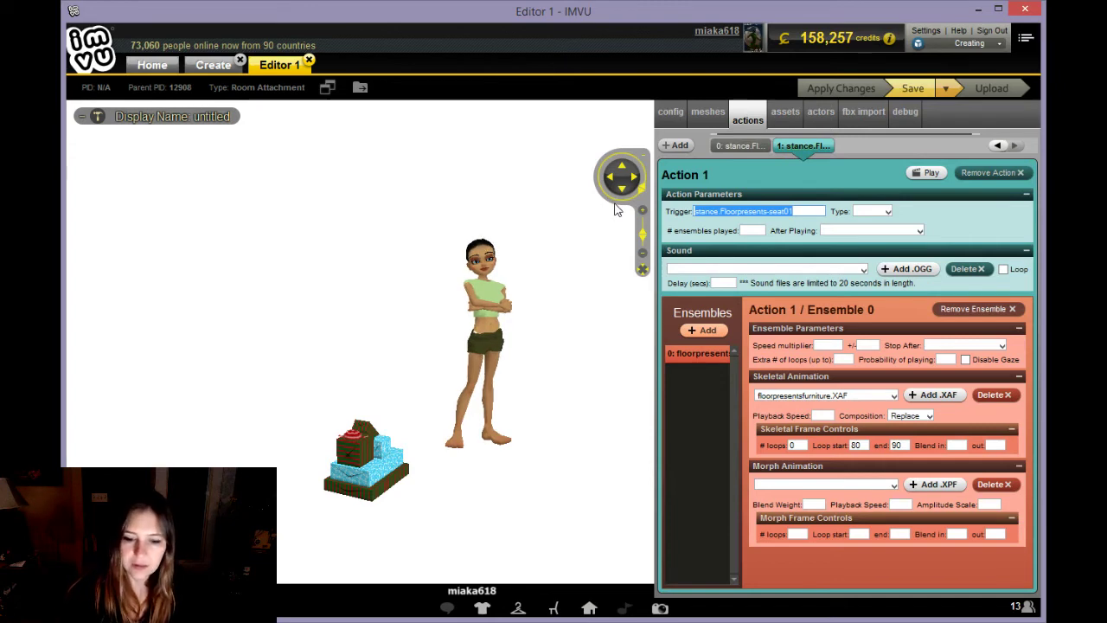